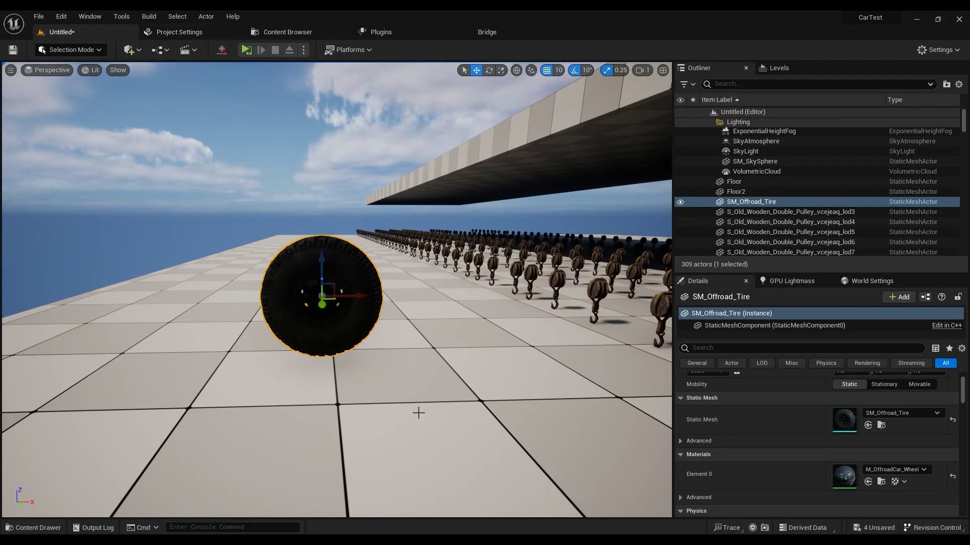
- Show Project Settings' Engine Rendering page, scrolled to the Virtual Textures support options
click(178, 31)
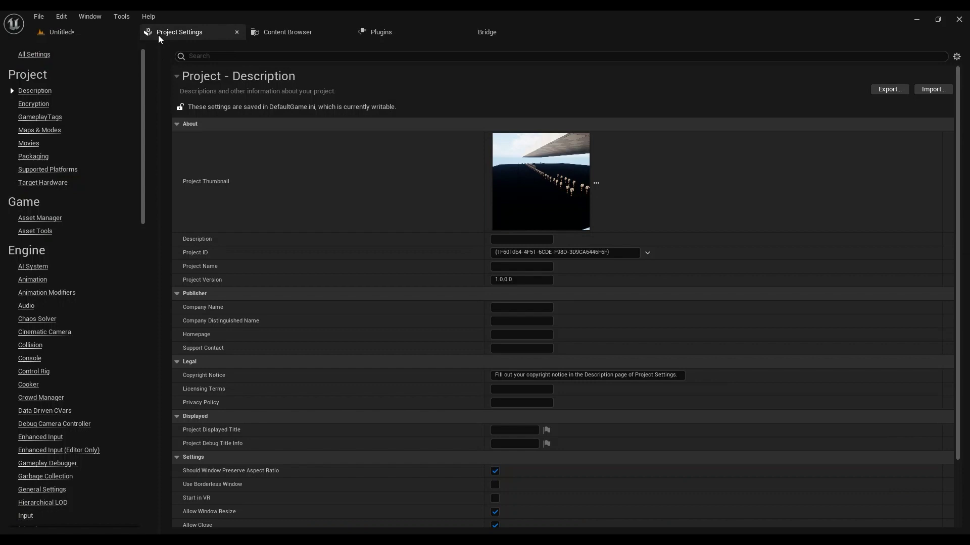
scroll(51, 359, down, 5)
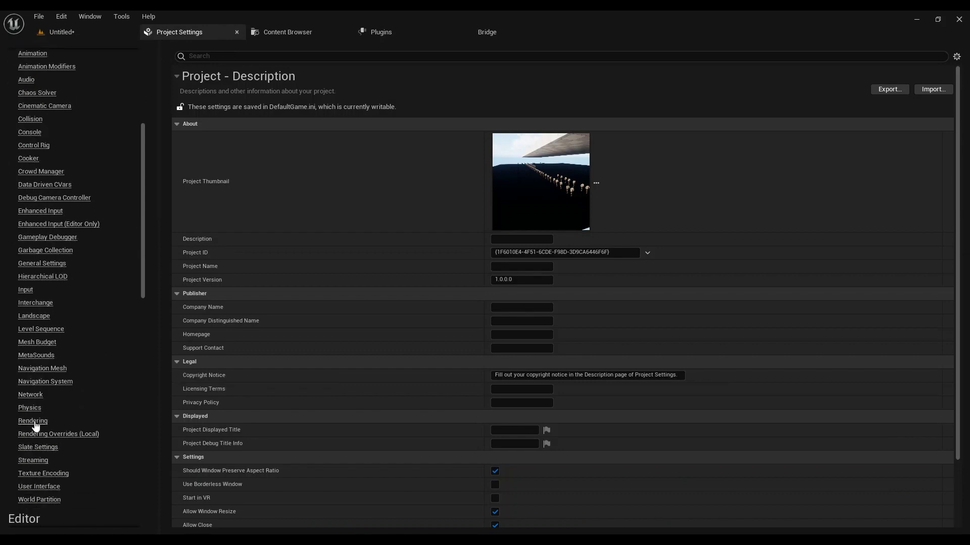
click(33, 422)
scroll(395, 341, down, 5)
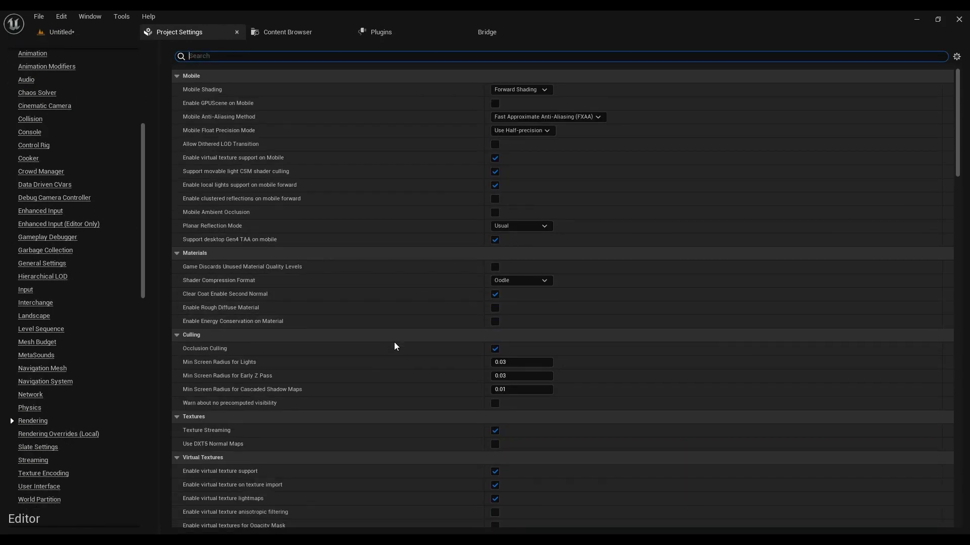
scroll(395, 352, down, 2)
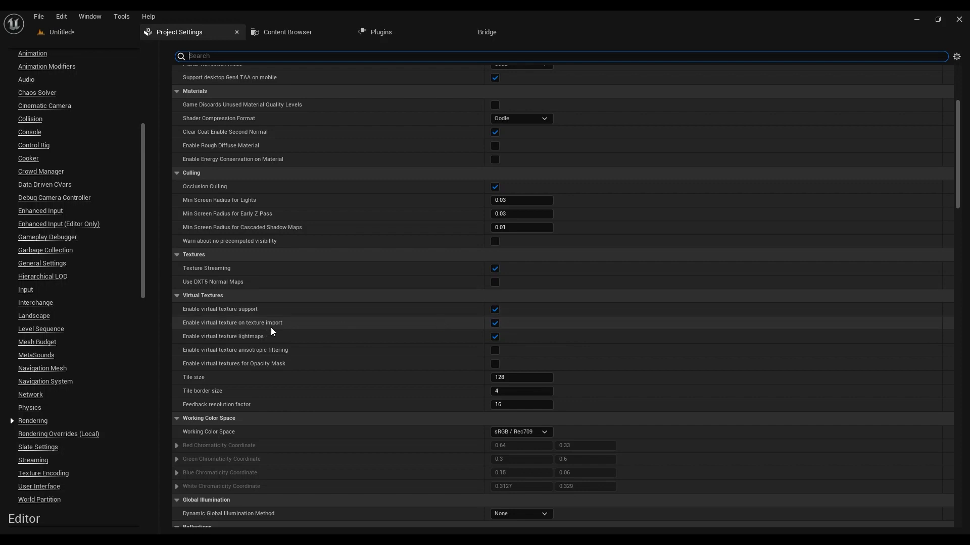
mouse_move(245, 326)
mouse_move(205, 340)
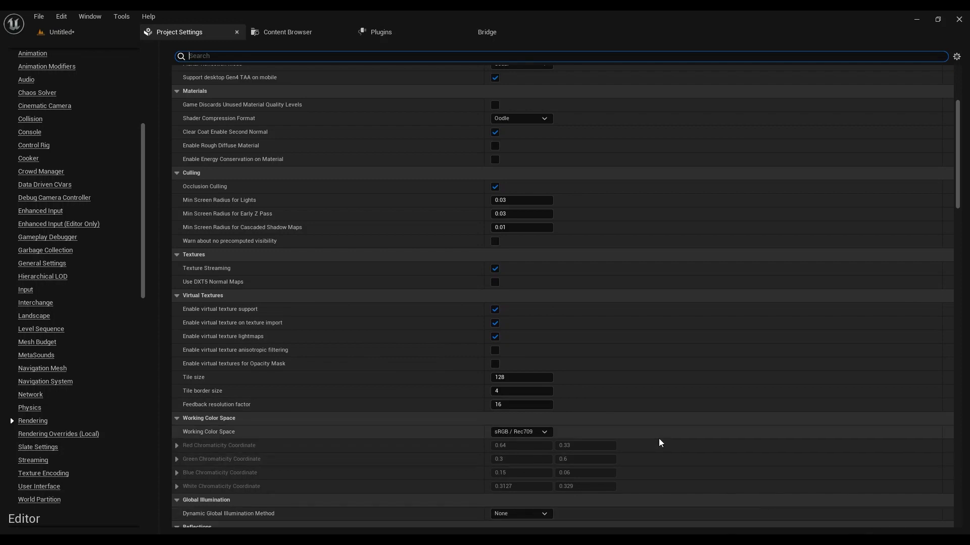
- Back in the level, open the tire's M_OffroadCar_Wheel material from Details
click(94, 34)
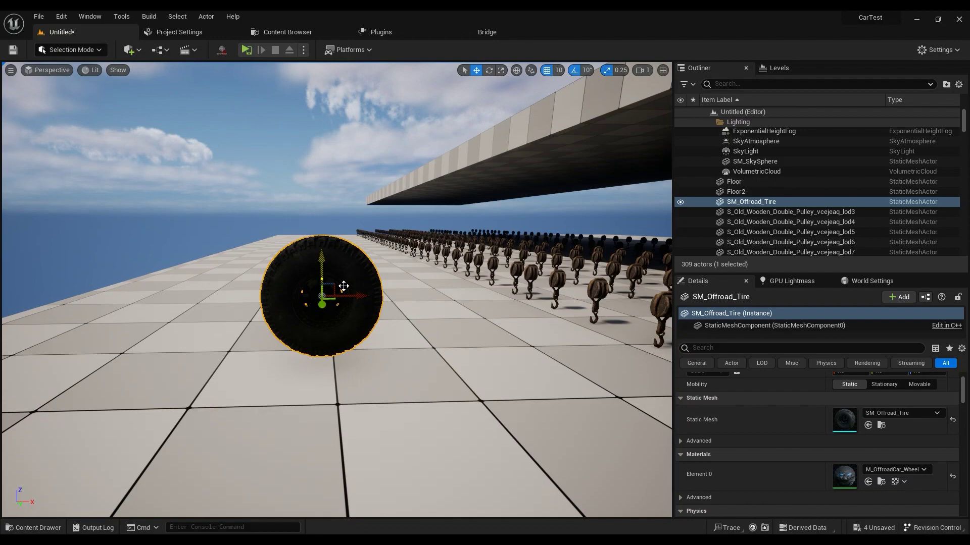
right_drag(344, 285, 329, 336)
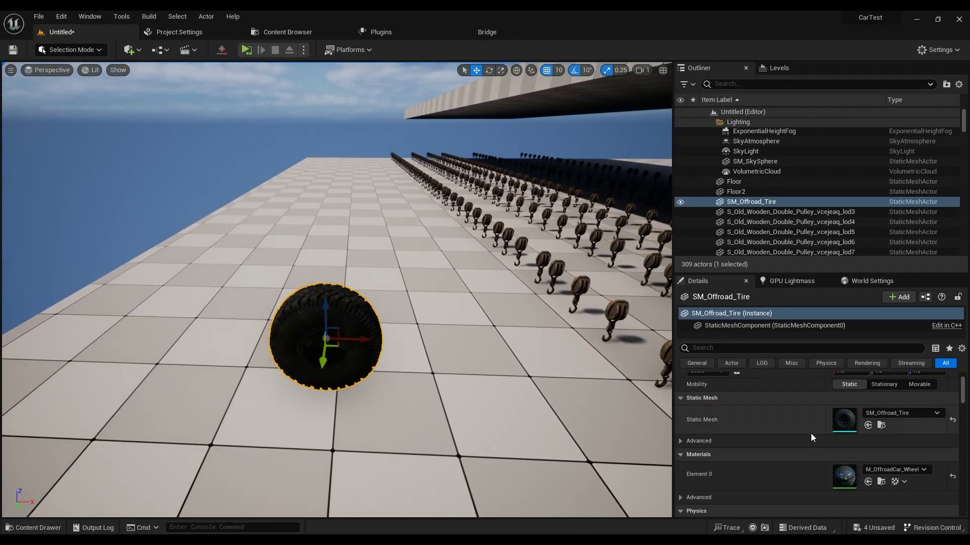
double_click(844, 476)
- Select the BaseColor texture sample node and locate its texture in the Textures folder
scroll(368, 278, down, 3)
right_drag(369, 278, 625, 377)
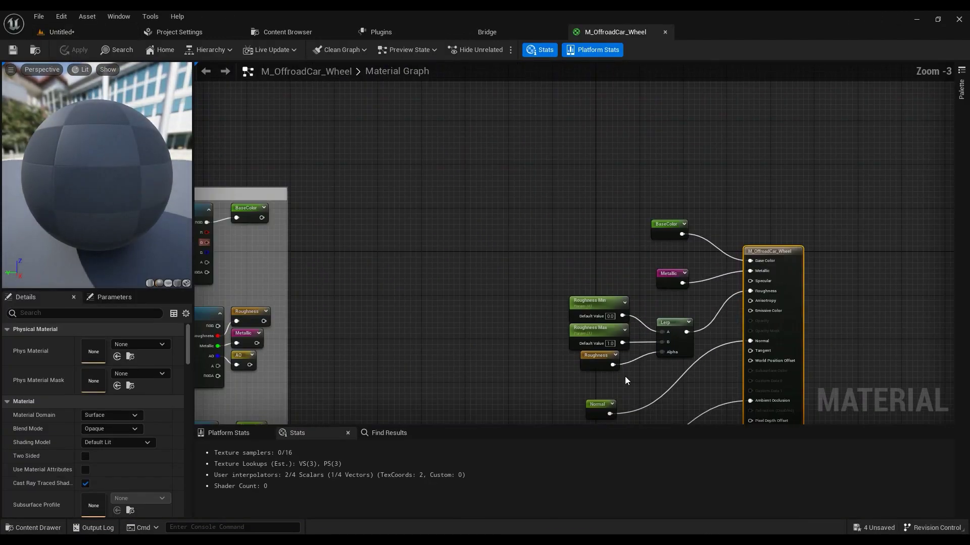
right_drag(422, 288, 779, 277)
scroll(657, 251, up, 2)
click(498, 248)
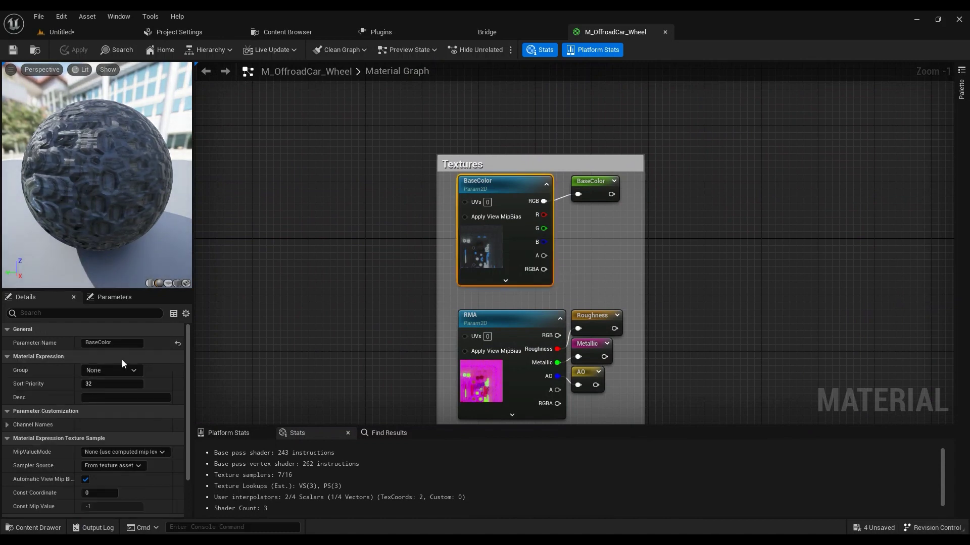
scroll(125, 409, down, 5)
click(130, 484)
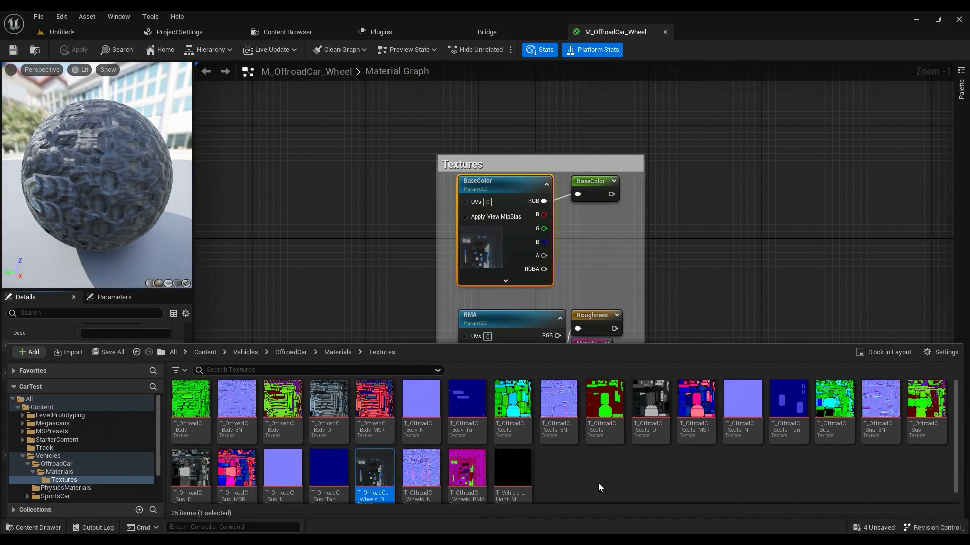
- Convert T_OffroadCar_Wheels_D to a virtual texture using a 512 size threshold filter
right_click(376, 471)
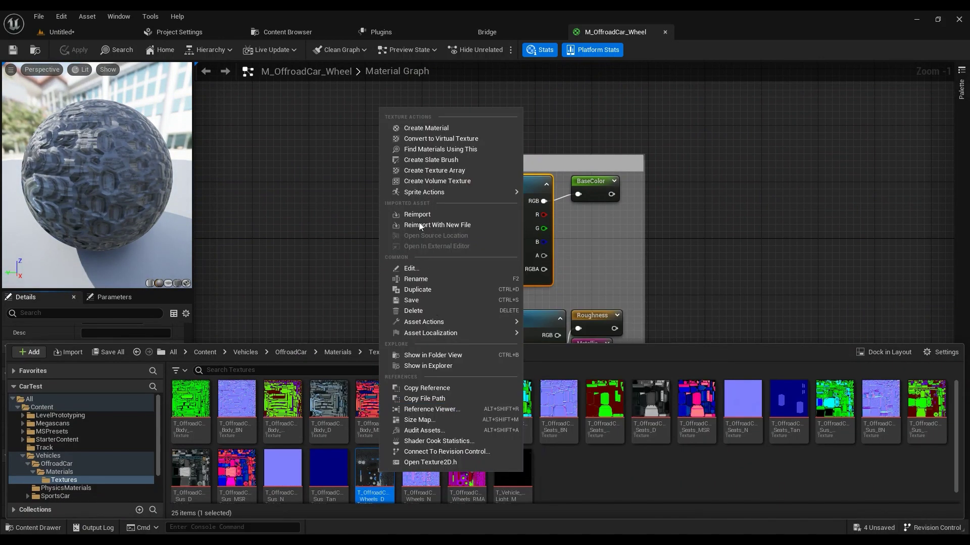
click(444, 139)
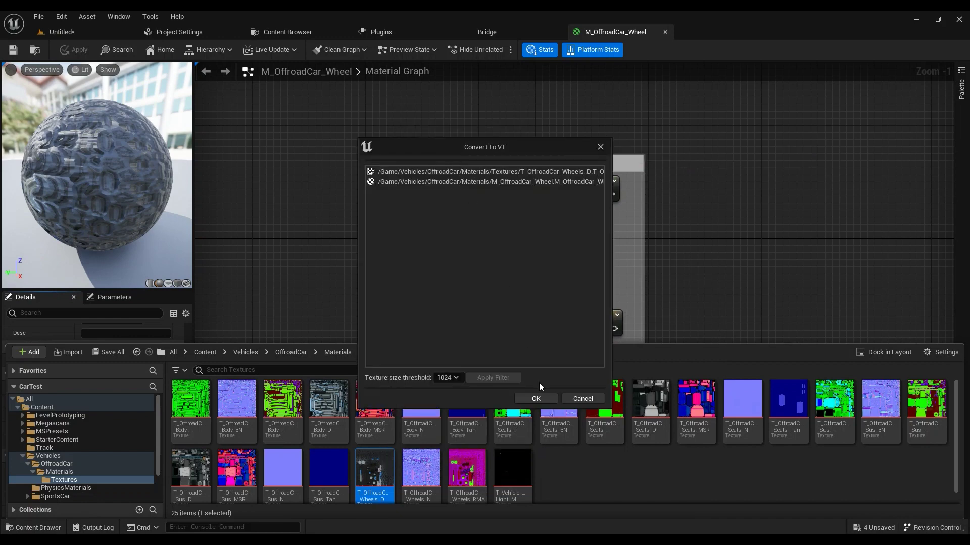
click(451, 379)
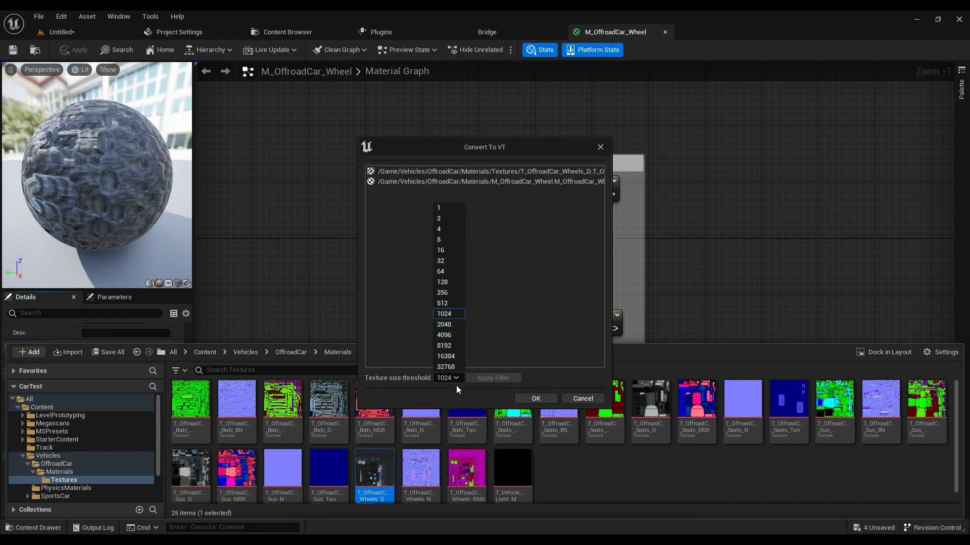
click(459, 306)
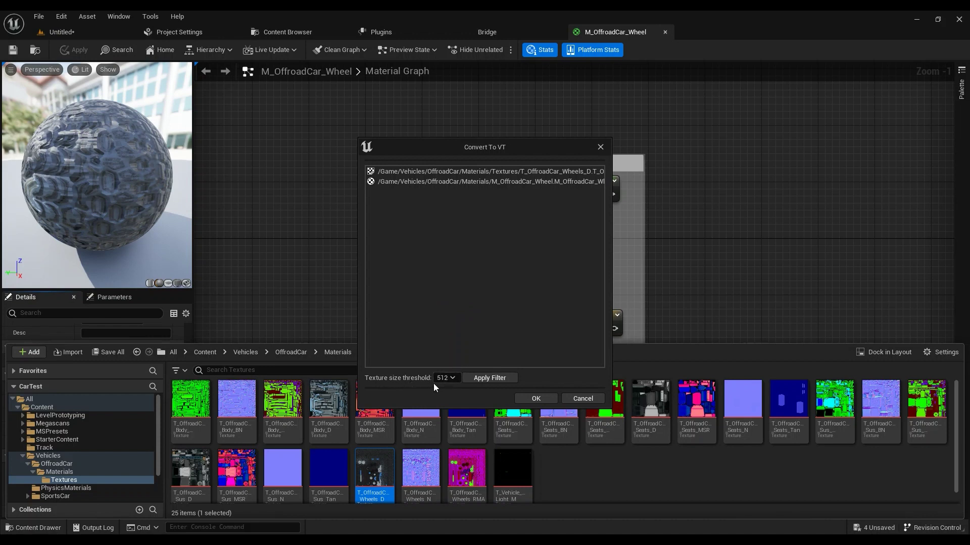
click(484, 380)
click(535, 399)
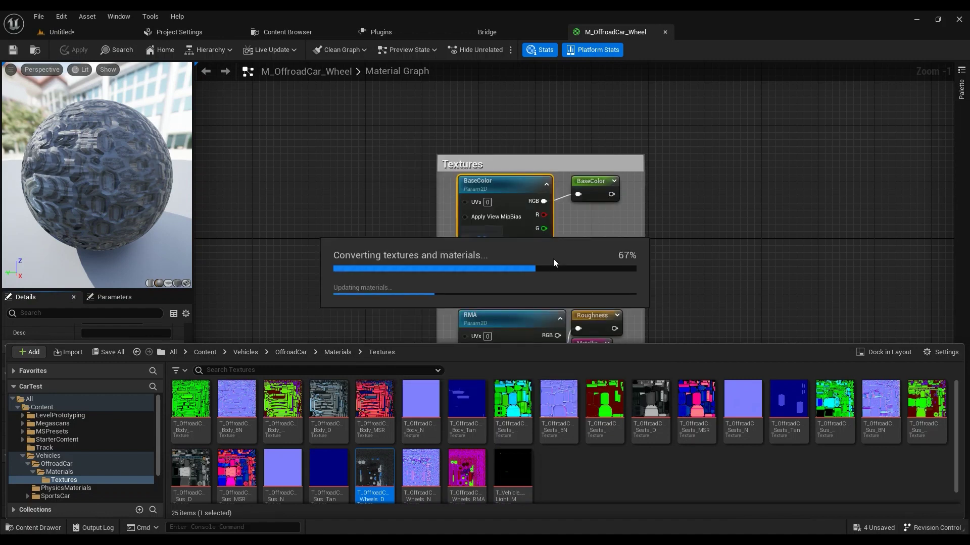
- Confirm the BaseColor node now shows VT with Sampler Type Virtual Color
right_drag(344, 294, 333, 260)
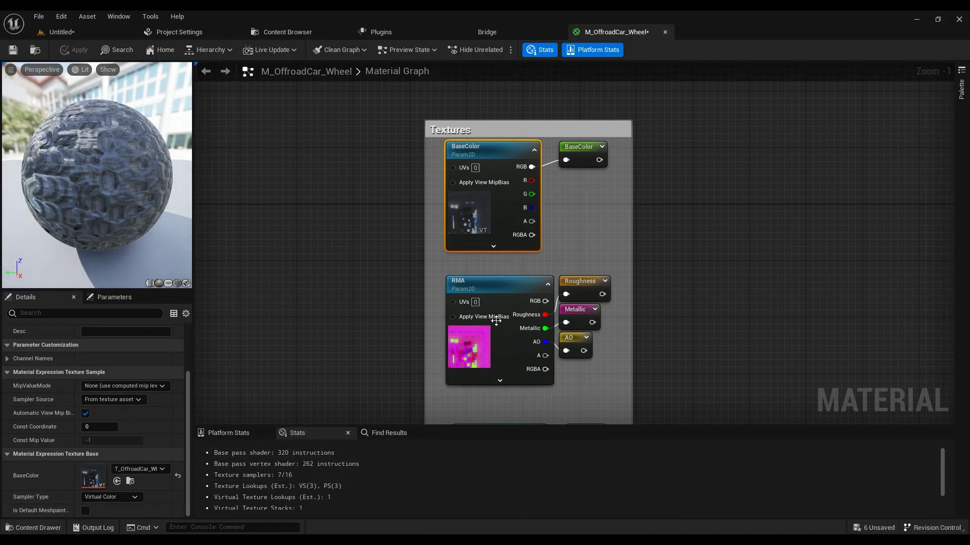
scroll(737, 320, down, 4)
scroll(724, 261, up, 2)
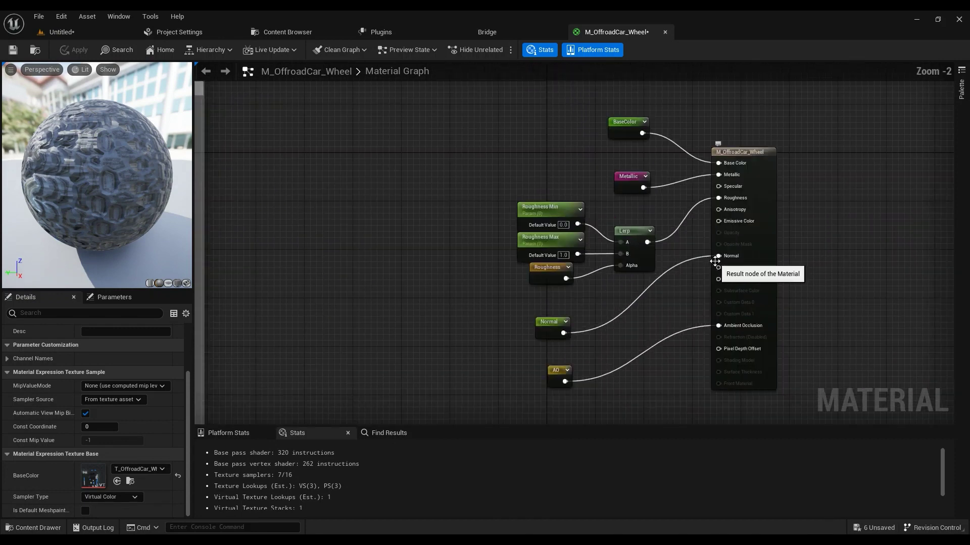
scroll(461, 277, down, 1)
right_drag(461, 277, 524, 281)
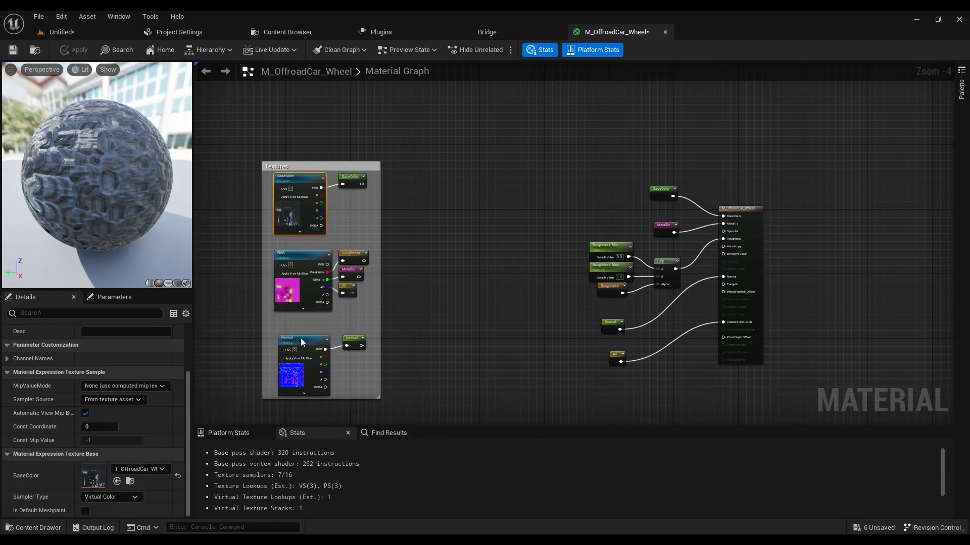
- Inspect the Normal texture sample's sampler type, then return to the tire level
click(289, 382)
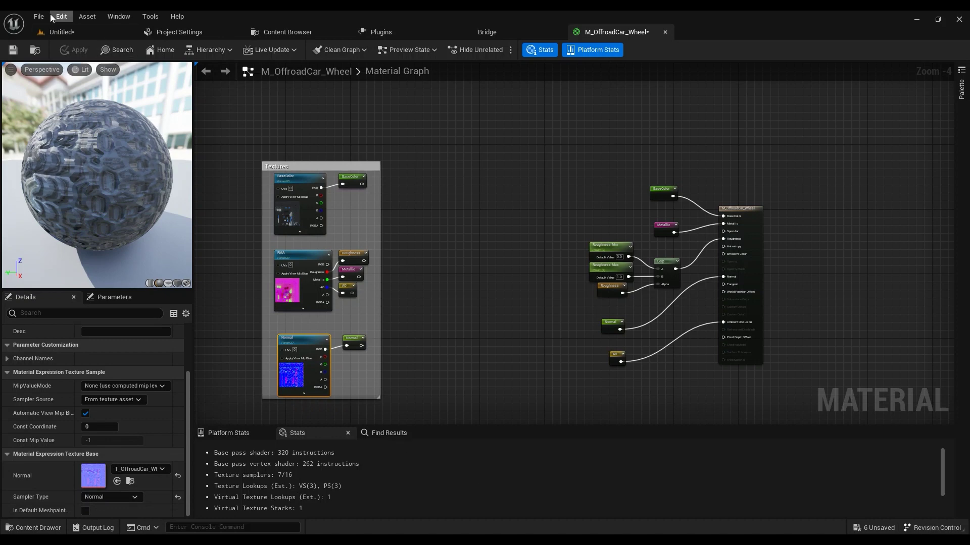
click(73, 32)
mouse_move(452, 295)
right_down()
mouse_move(429, 290)
mouse_move(449, 248)
mouse_move(437, 255)
mouse_move(436, 298)
right_up()
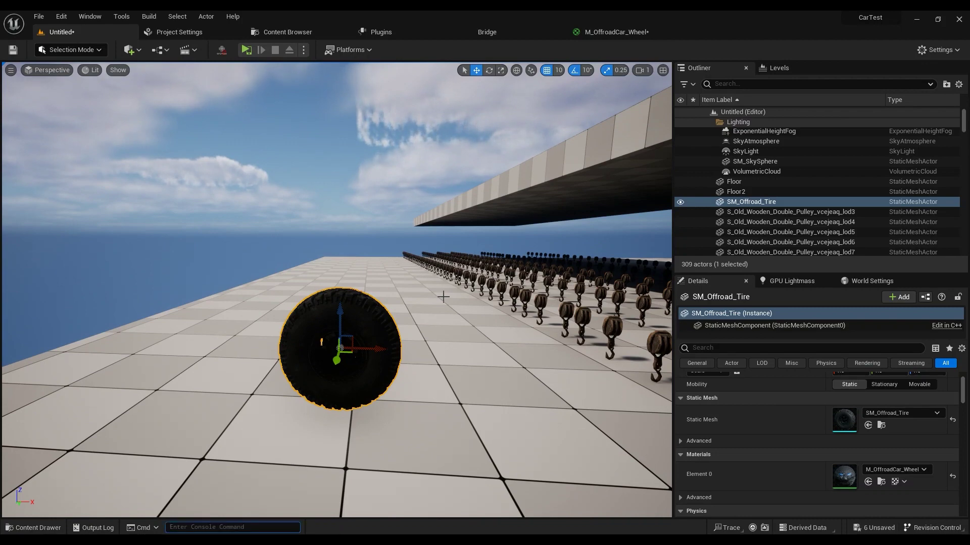
- Run the console command r.VT.Borders 1 to show virtual texture borders
key(grave)
text(r.vt)
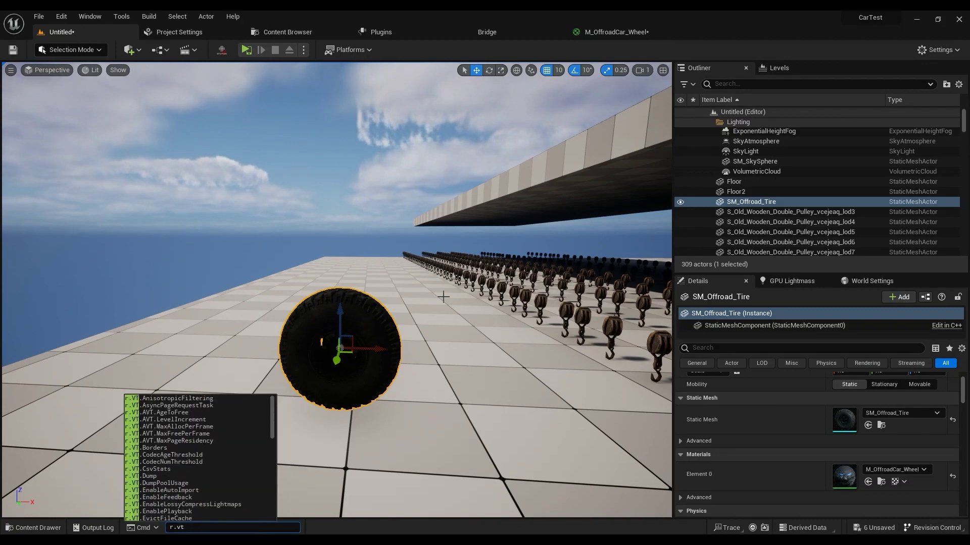
text(.bo)
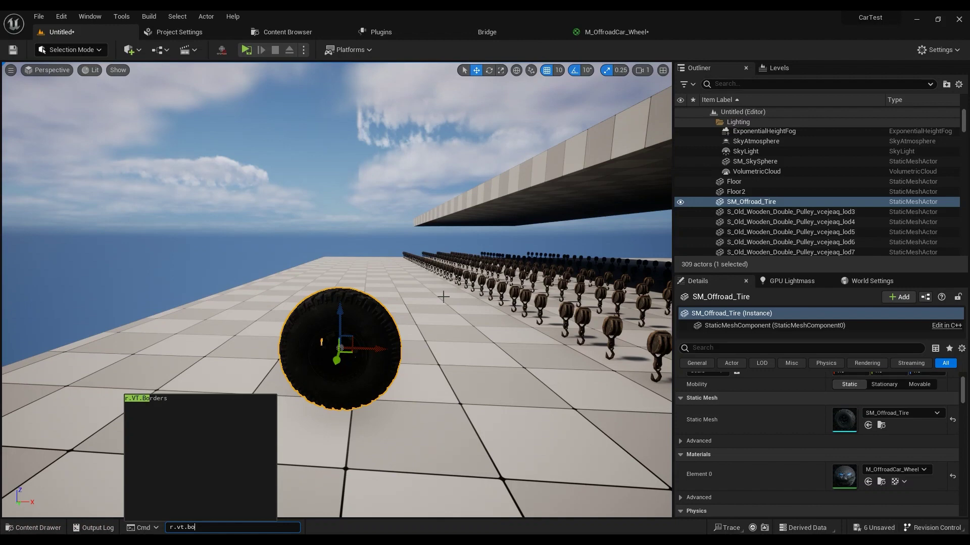
text(rders)
key(Tab)
text(1)
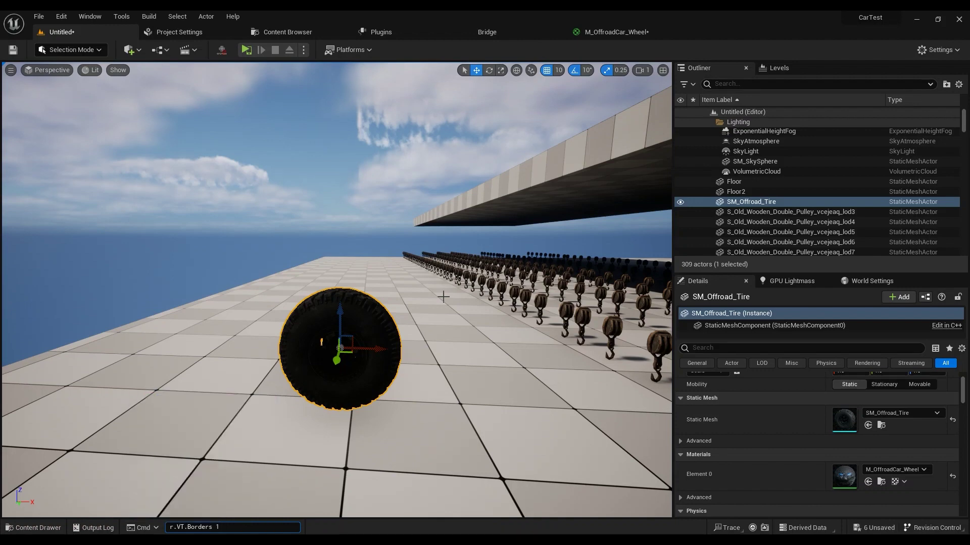
key(Return)
- Run r.VT.Flush and fly the camera around the tire to view the borders
text(r.vt.)
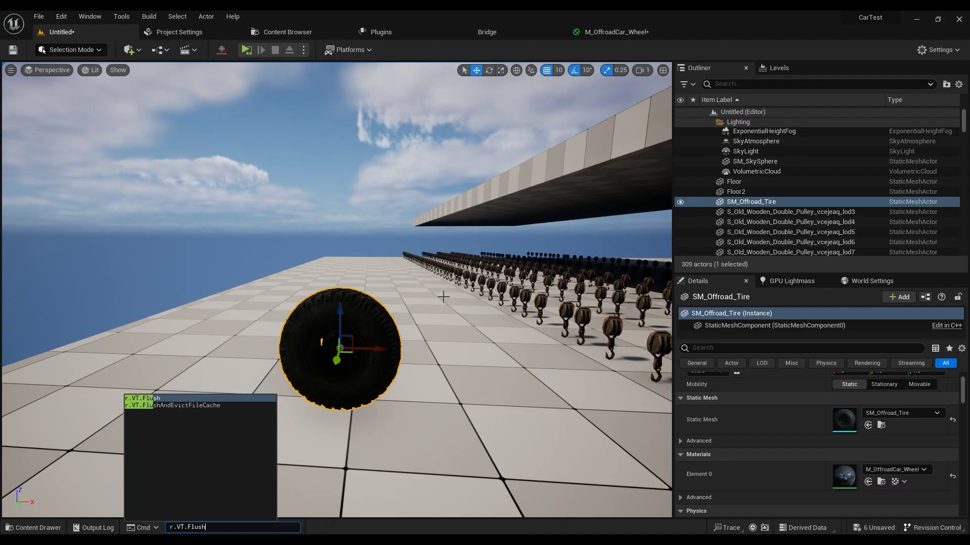
key(Return)
right_drag(443, 297, 528, 337)
key(s)
key(w)
key(s)
key(w)
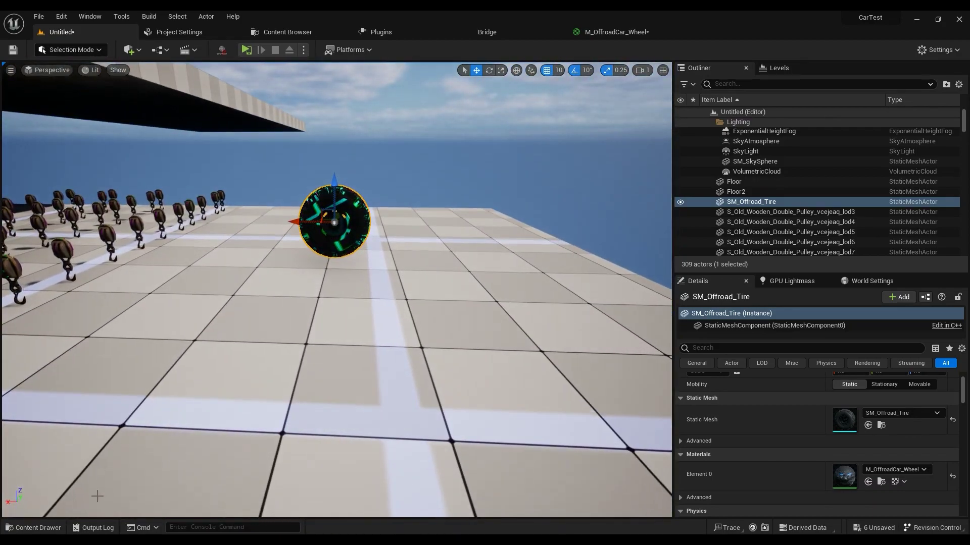
click(37, 527)
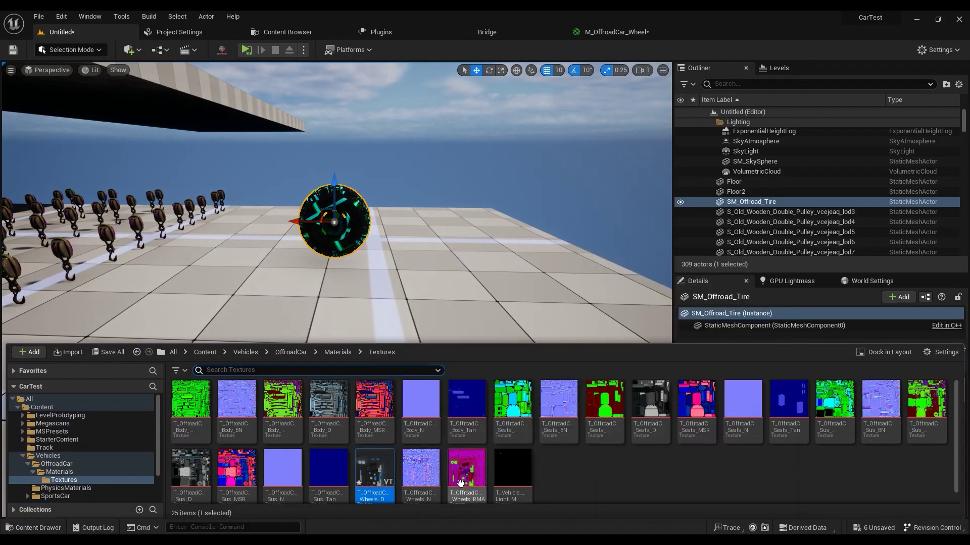
right_click(421, 471)
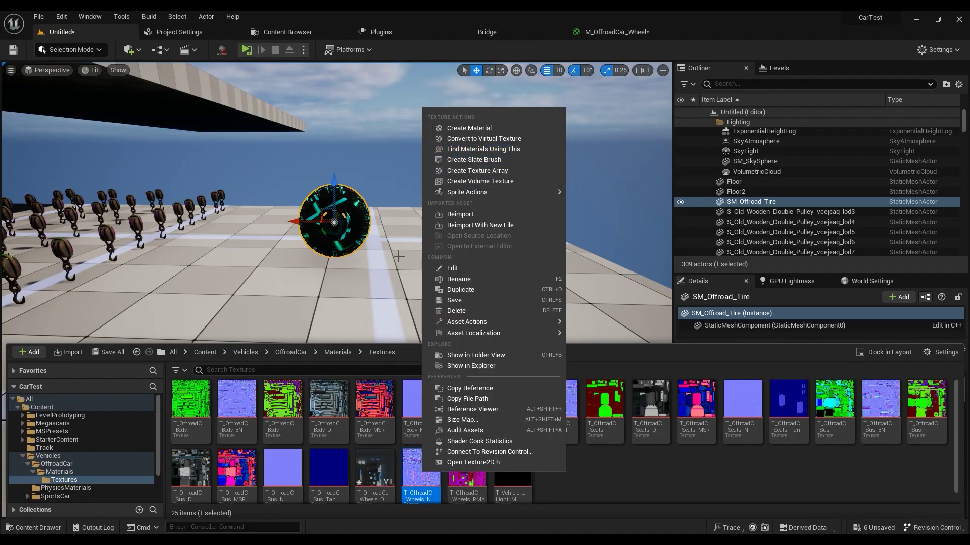
key(d)
right_drag(398, 256, 106, 240)
key(w)
key(w)
key(s)
key(d)
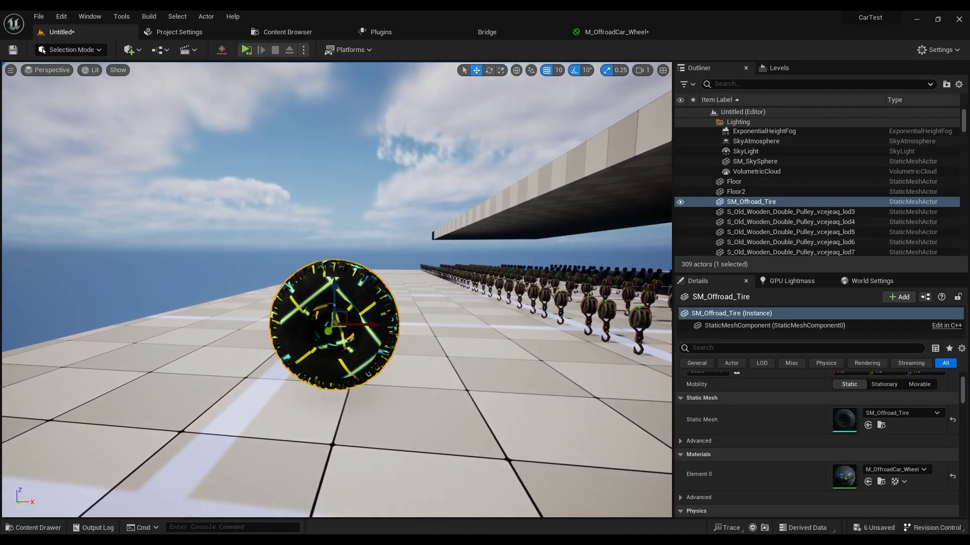
right_drag(354, 272, 353, 276)
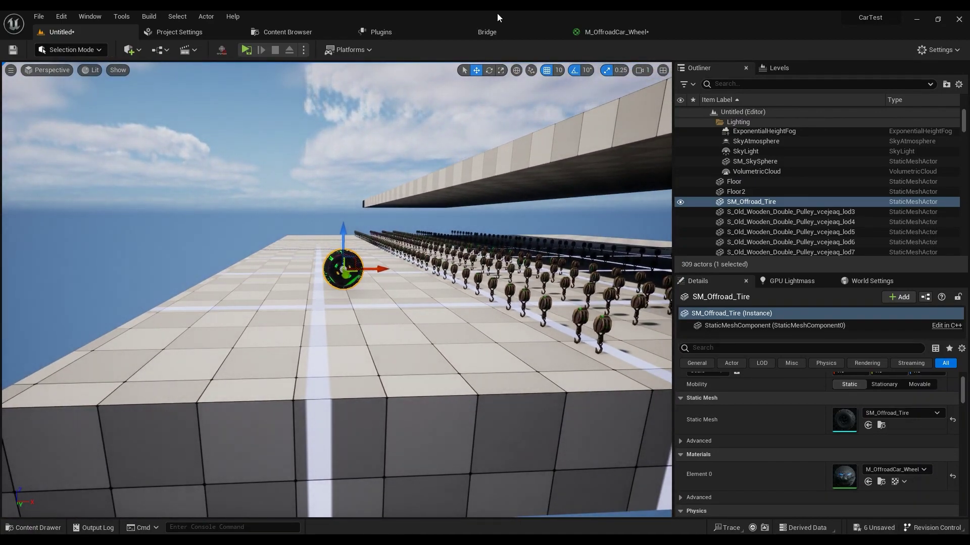